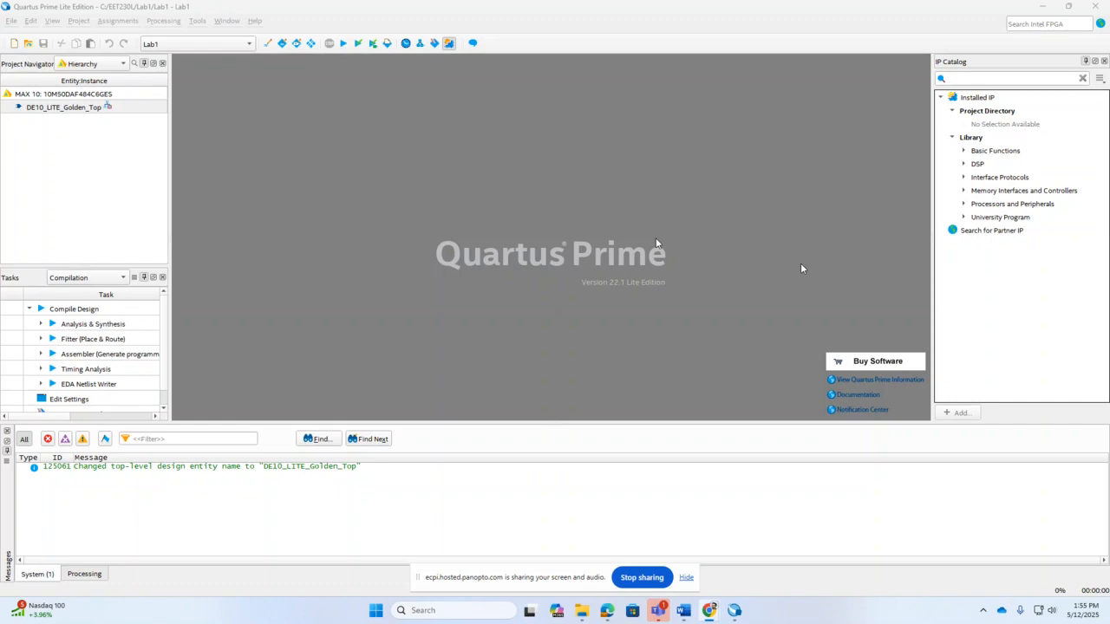
- Create a new Block Diagram/Schematic File in the Lab1 project
left_click(11, 20)
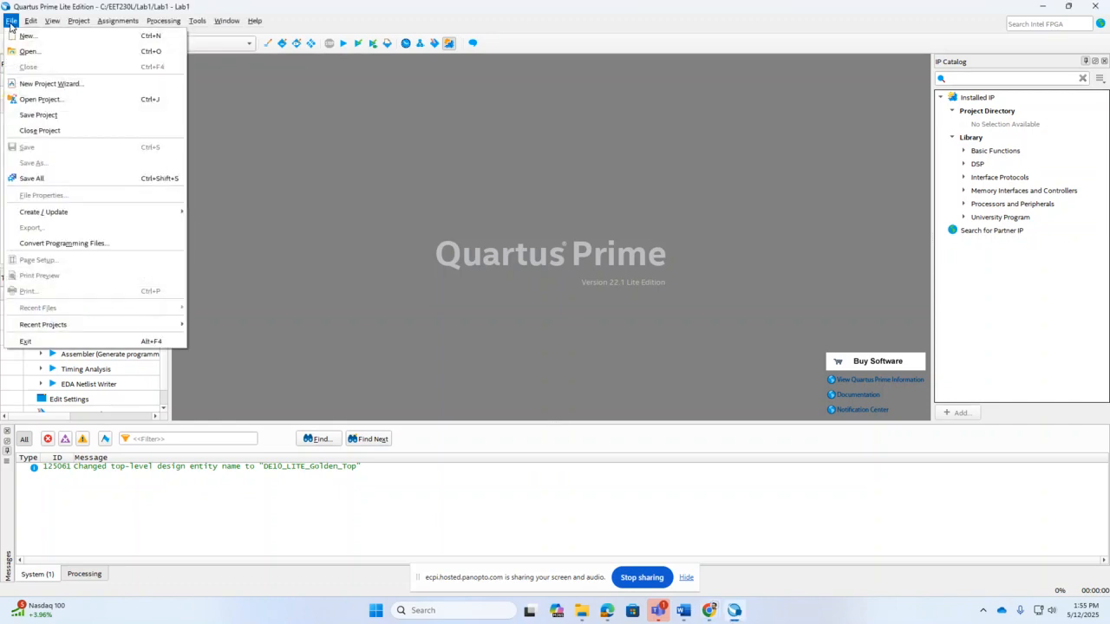
left_click(26, 36)
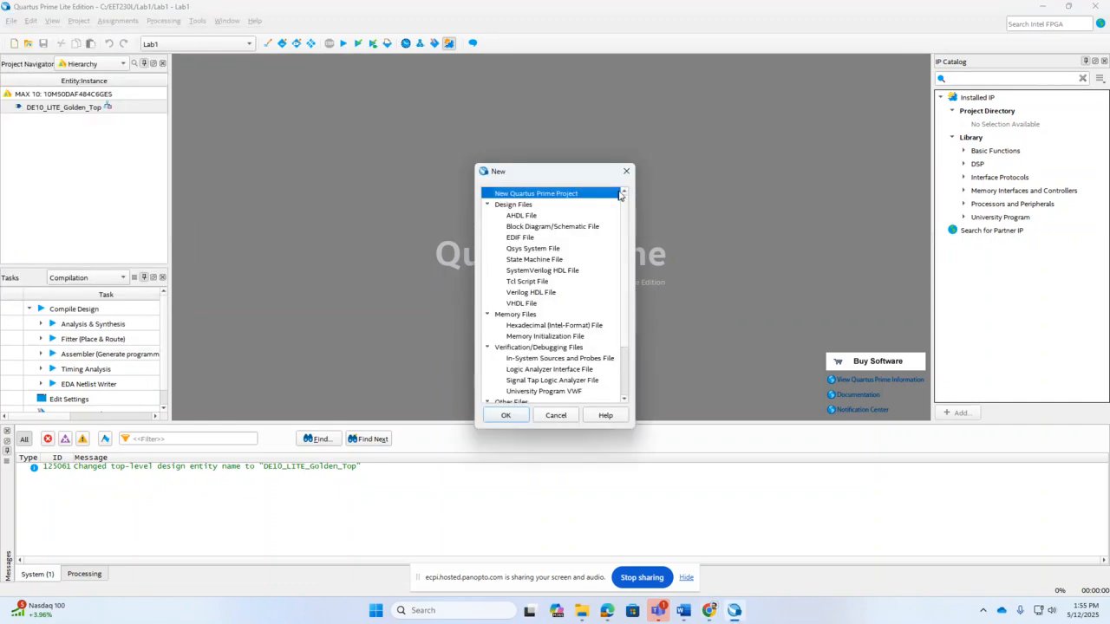
left_click_drag(565, 174, 545, 145)
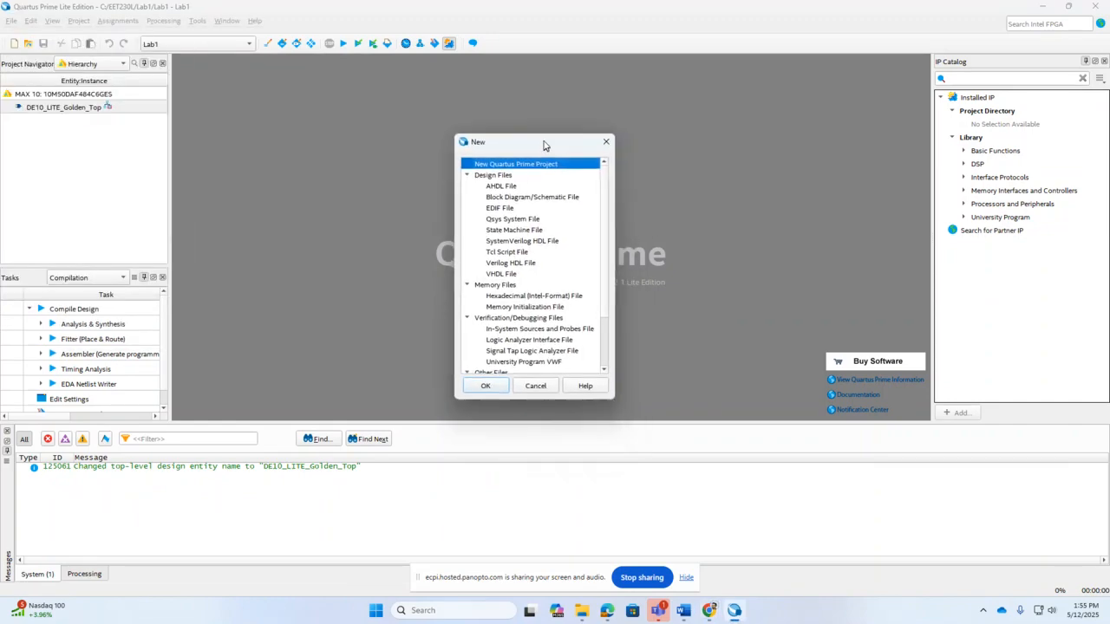
left_click(510, 199)
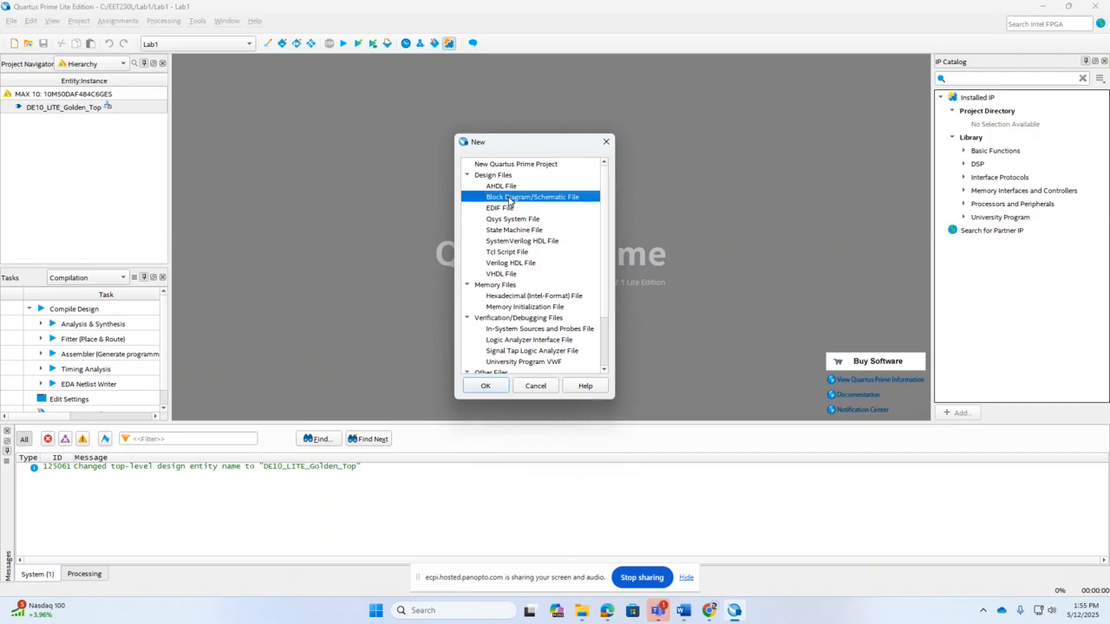
left_click(486, 387)
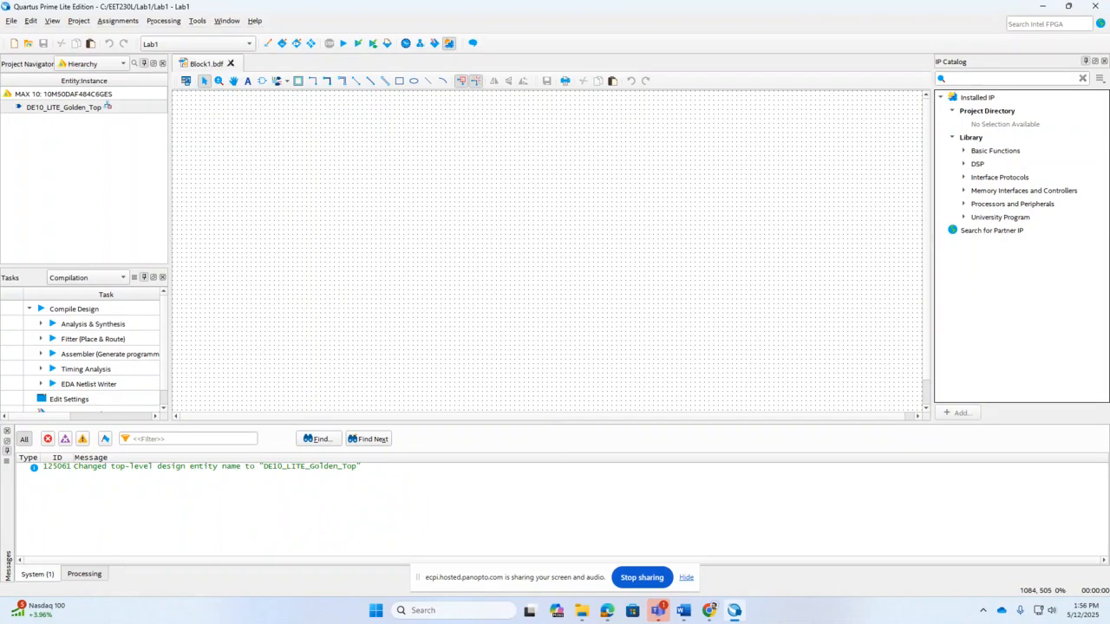
- Start inserting a symbol and select the and2 gate from the primitives logic library
left_click(263, 82)
left_click_drag(707, 292, 572, 162)
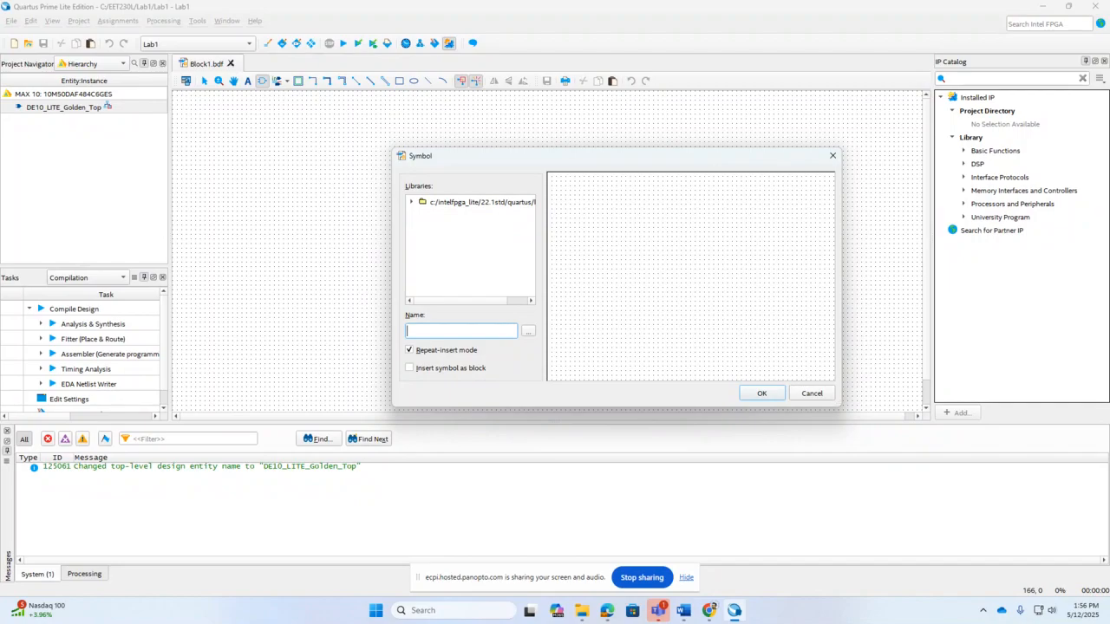
left_click(515, 206)
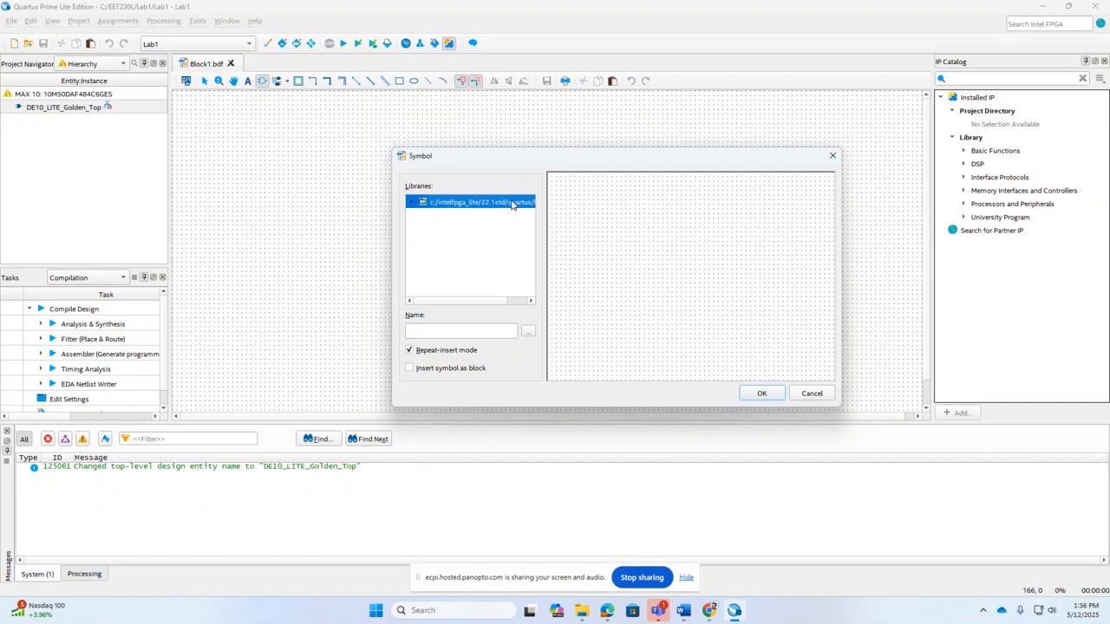
left_click(531, 301)
double_click(466, 205)
left_click_drag(444, 301, 420, 303)
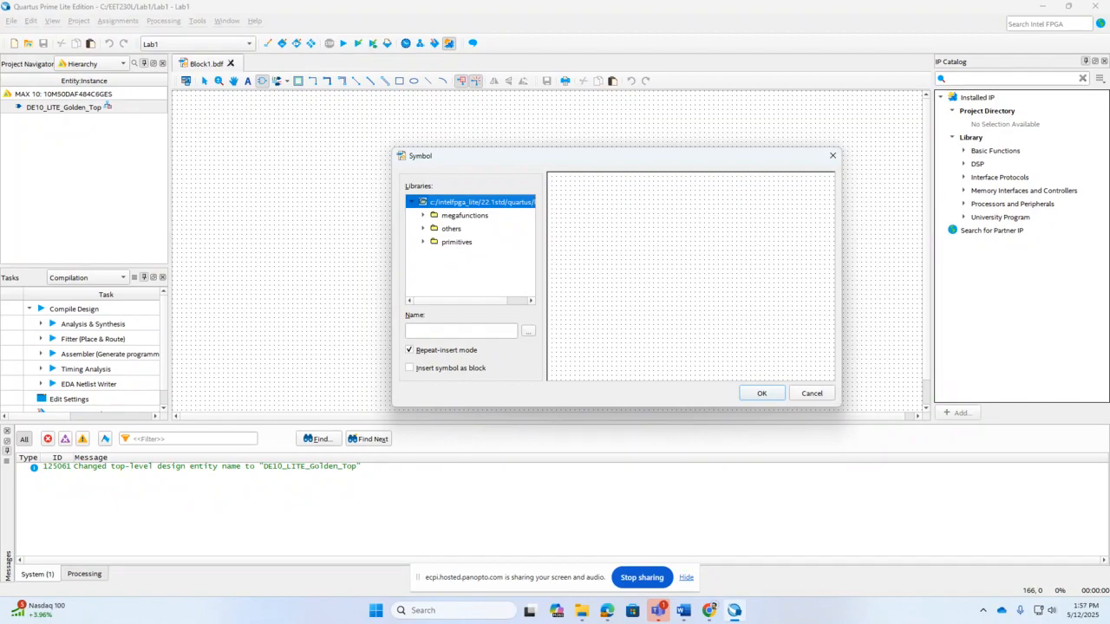
double_click(456, 243)
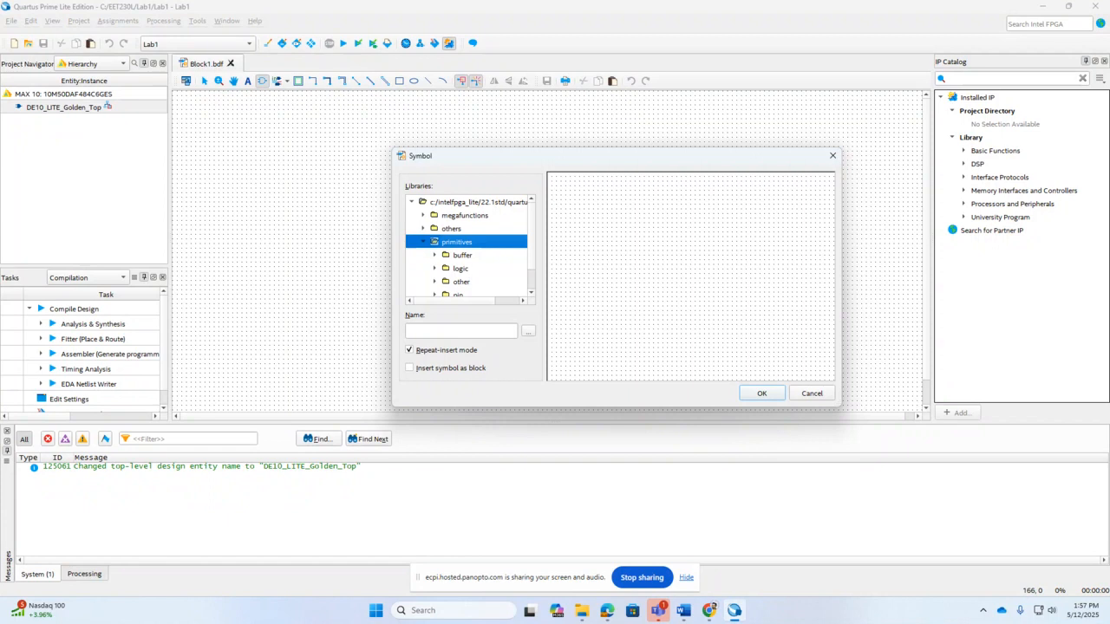
left_click(461, 269)
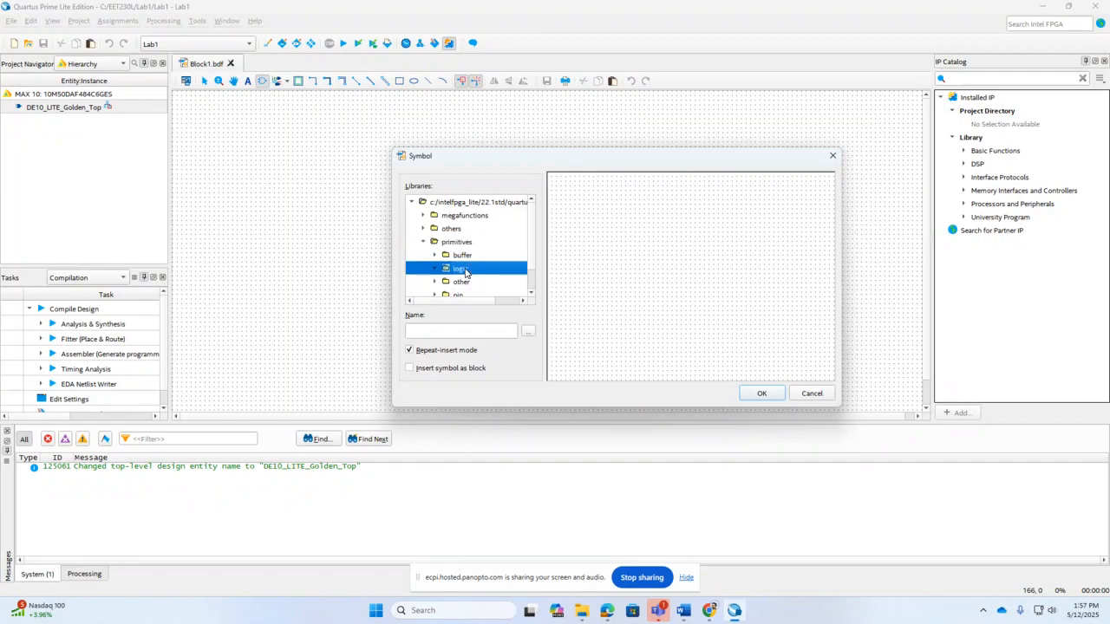
double_click(466, 272)
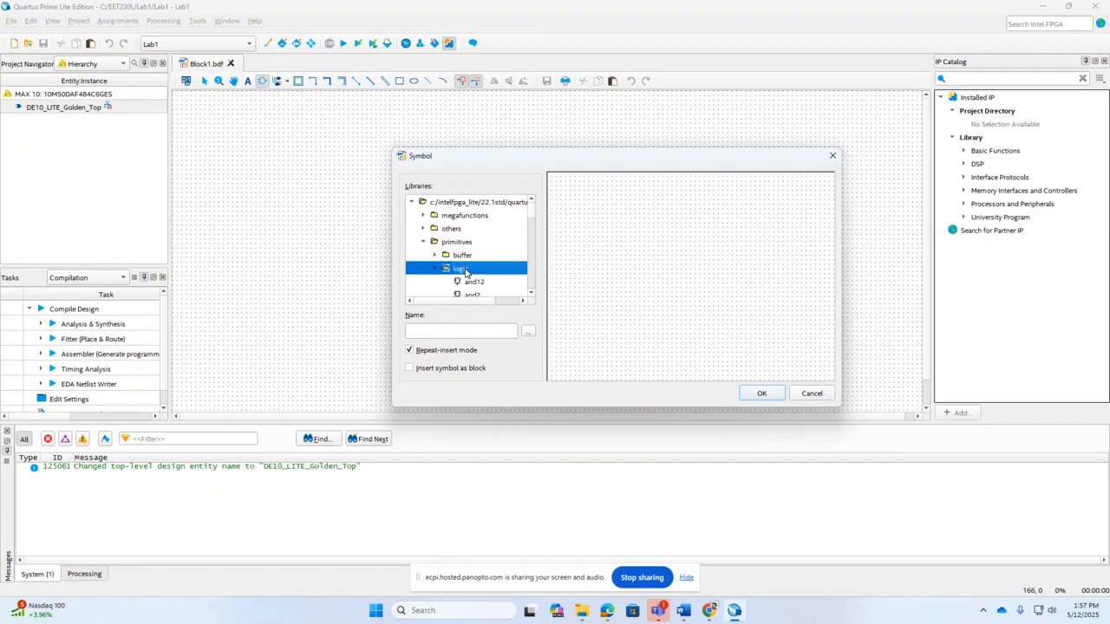
left_click(532, 219)
scroll(532, 219, "up", 2)
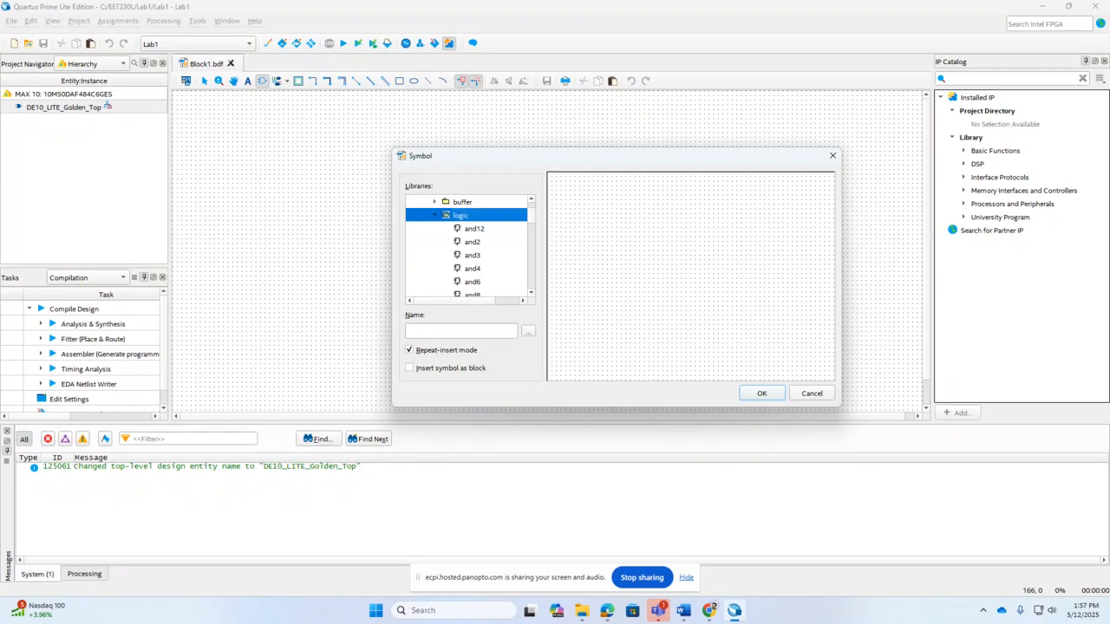
left_click(469, 244)
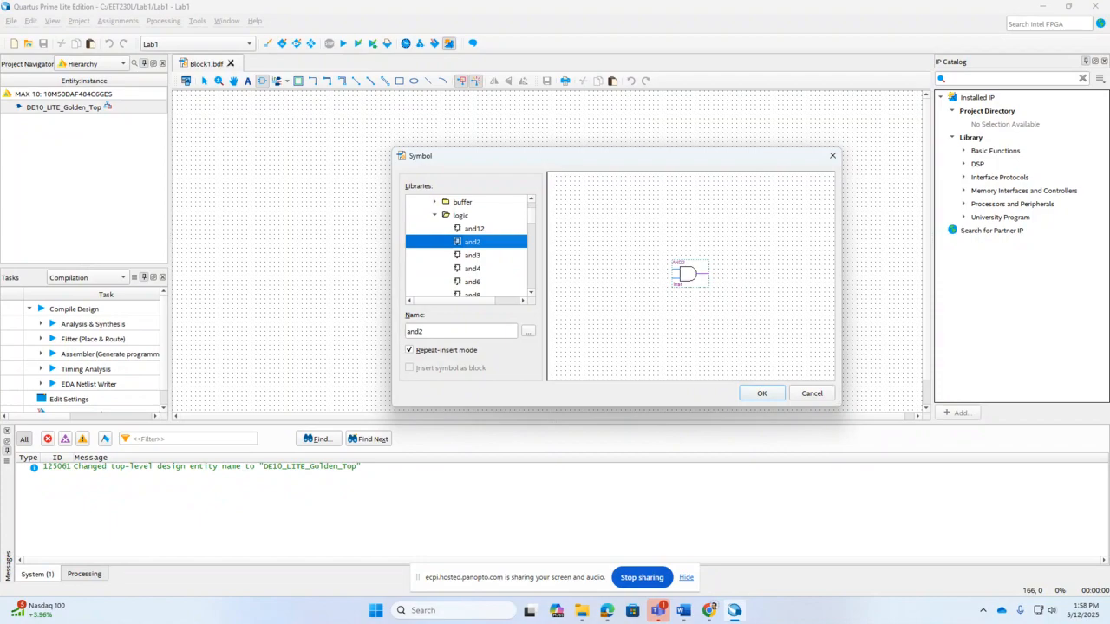
- Look up the and2 and and4 gate symbols by entering their names
left_click(467, 331)
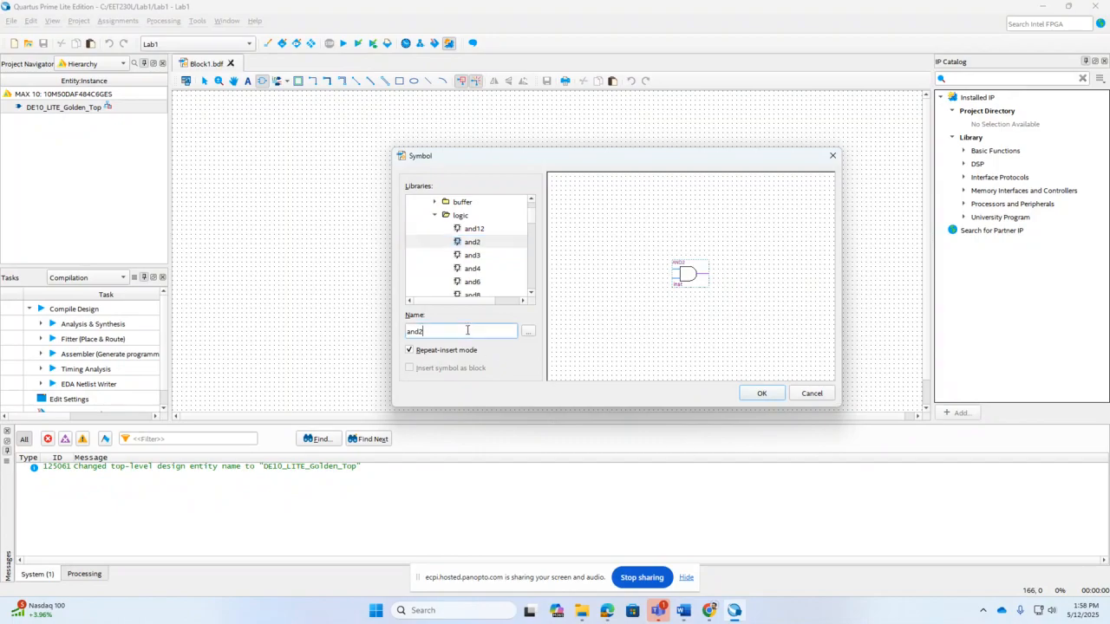
key("BackSpace")
key("BackSpace")
key("BackSpace")
key("BackSpace")
type("and")
key("BackSpace")
key("BackSpace")
key("BackSpace")
type("and2")
key("BackSpace")
type("4")
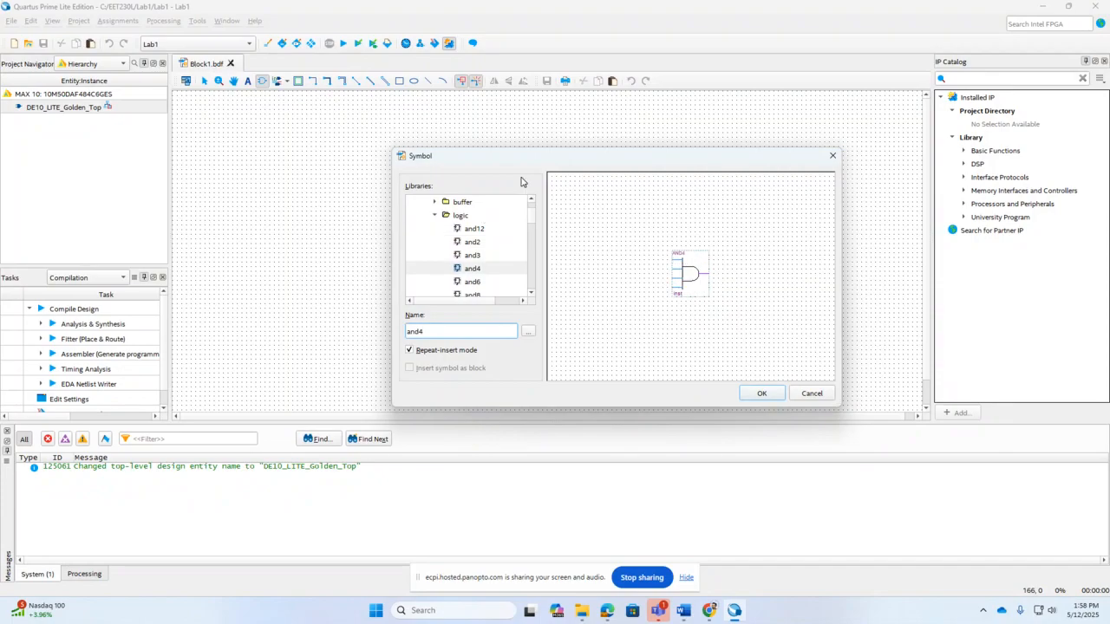
- Choose the and2 symbol and place one gate near the middle of the schematic
left_click(469, 245)
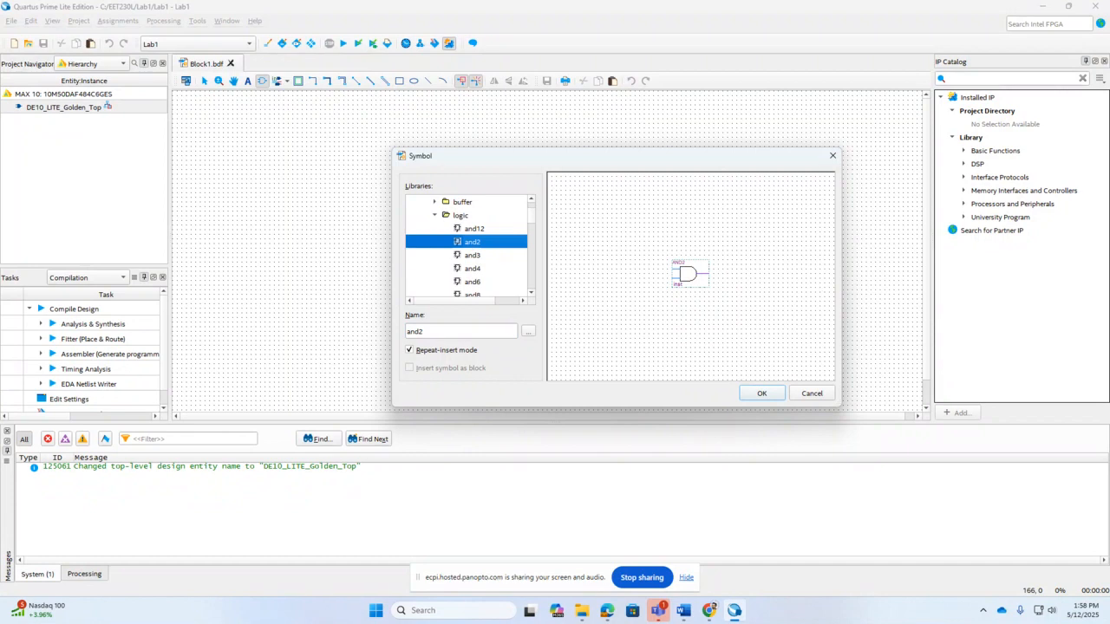
left_click(762, 392)
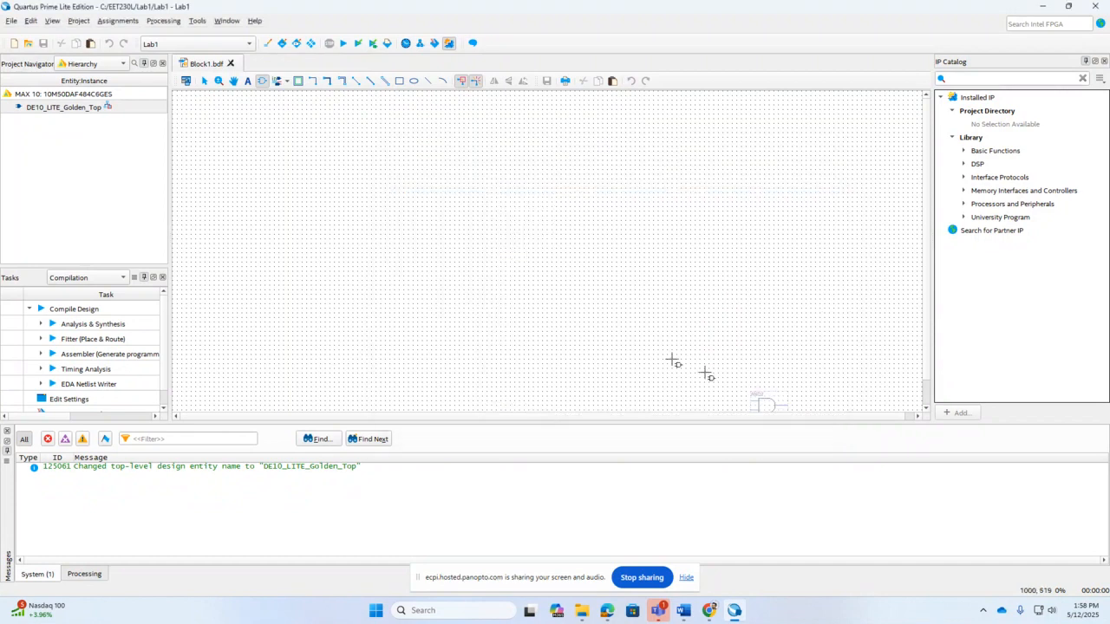
left_click(496, 217)
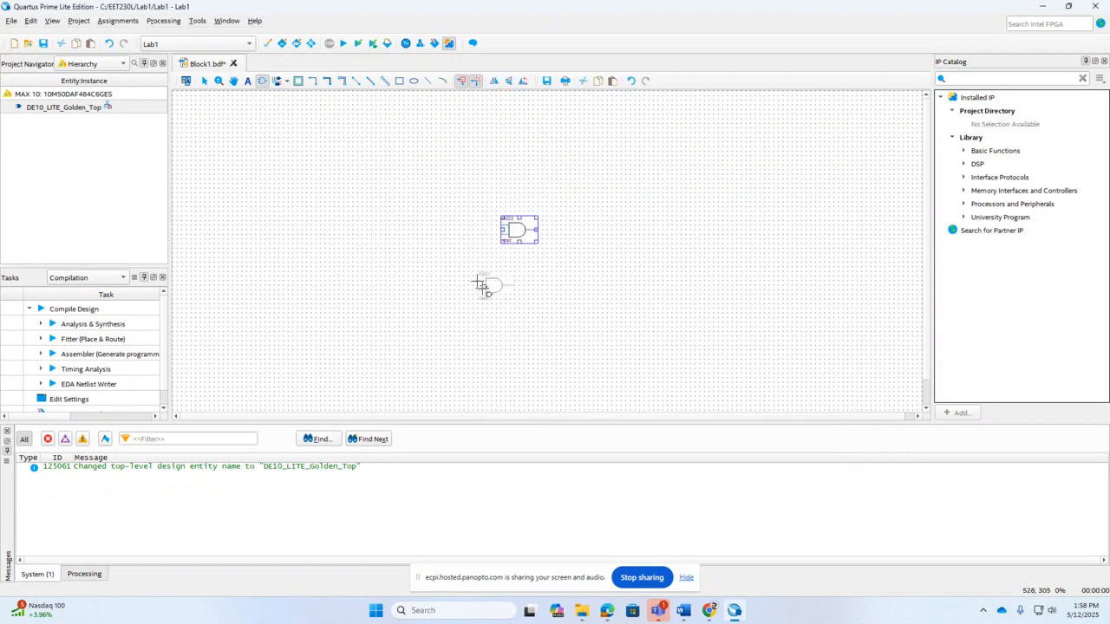
key("Escape")
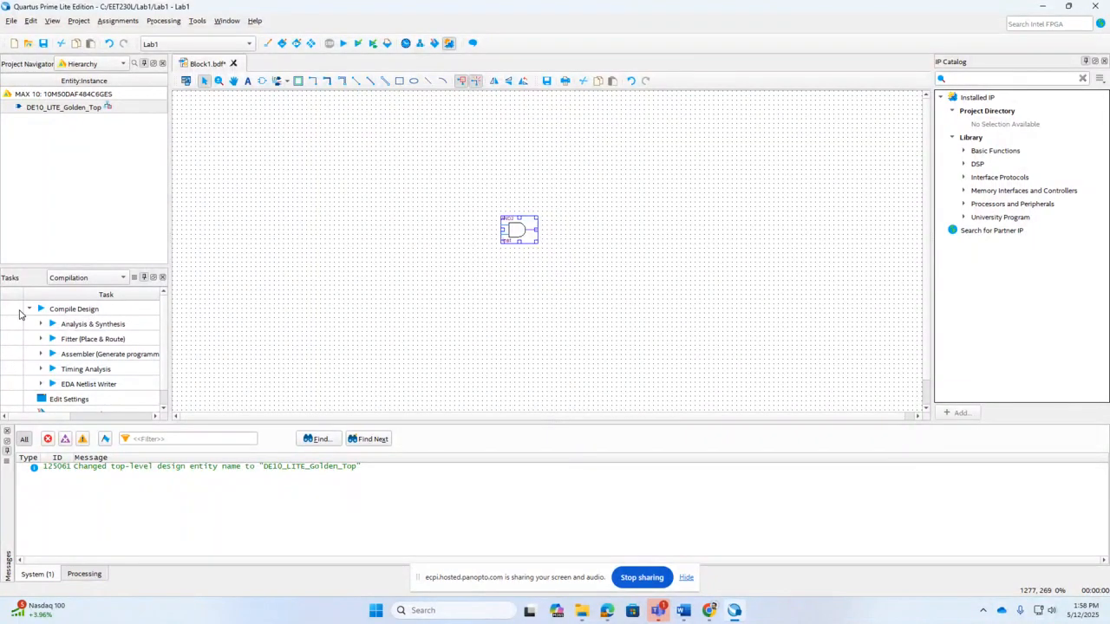
- Place two input pins one above the other, just before the AND gate's inputs
left_click(286, 82)
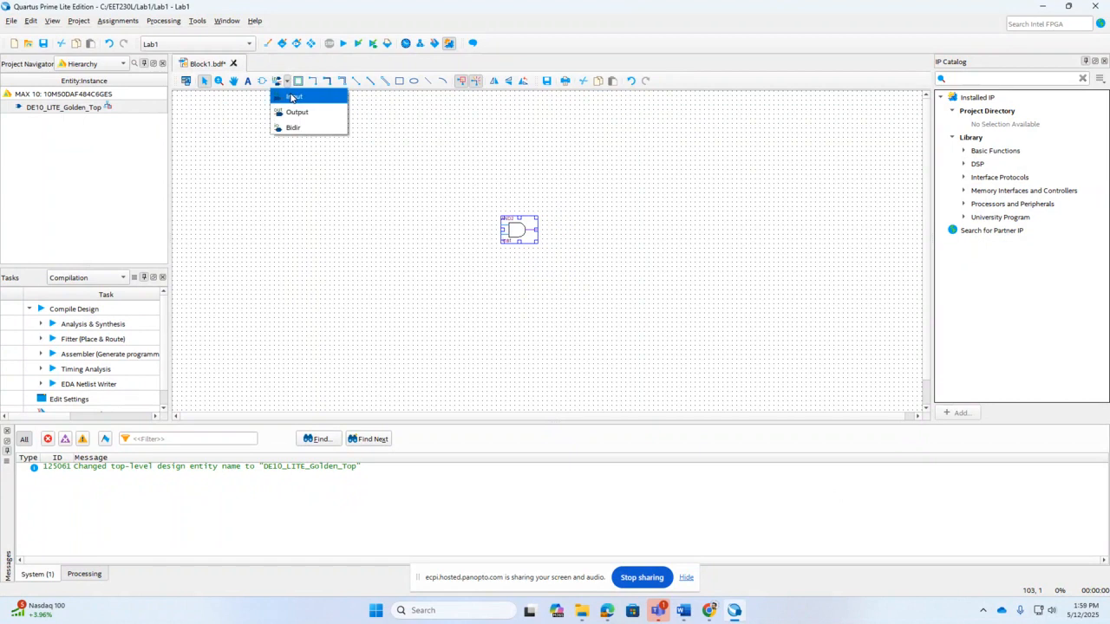
left_click(291, 97)
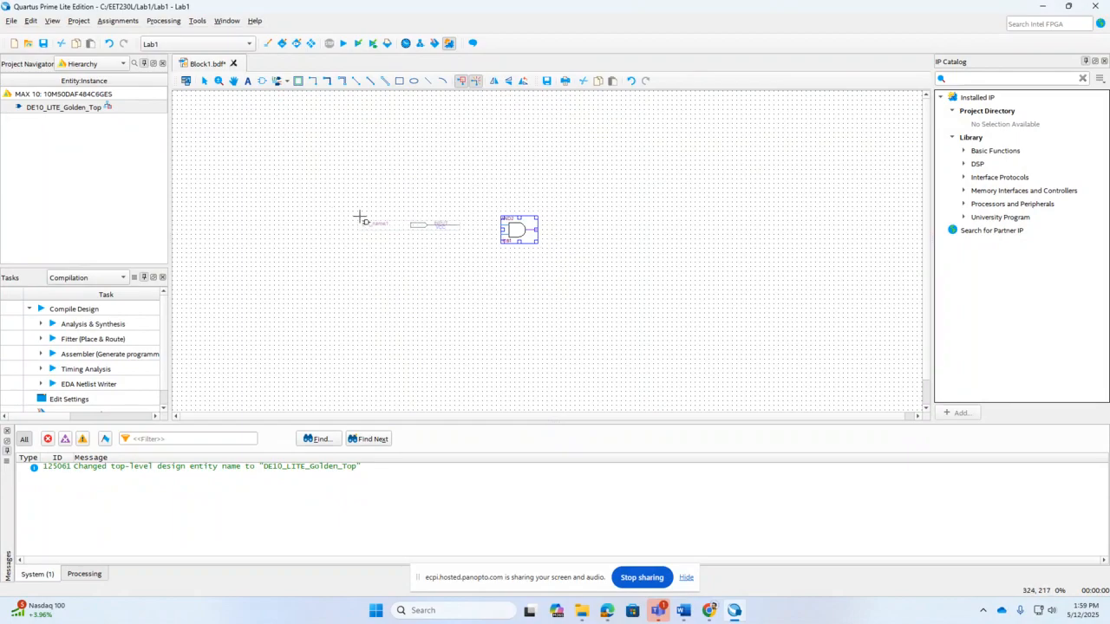
left_click(360, 217)
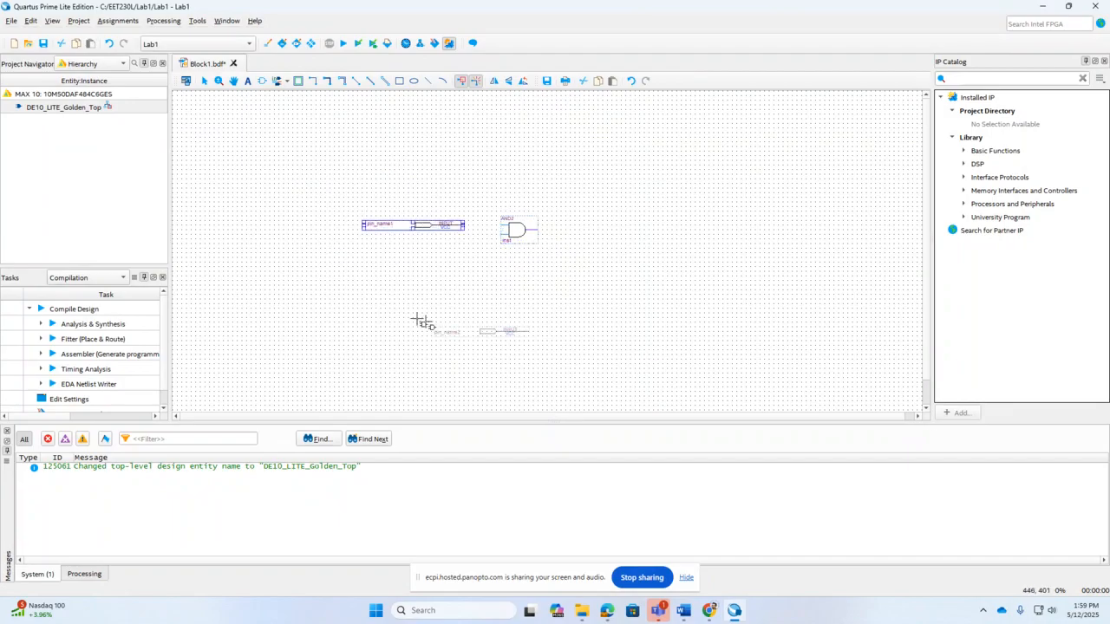
left_click(371, 233)
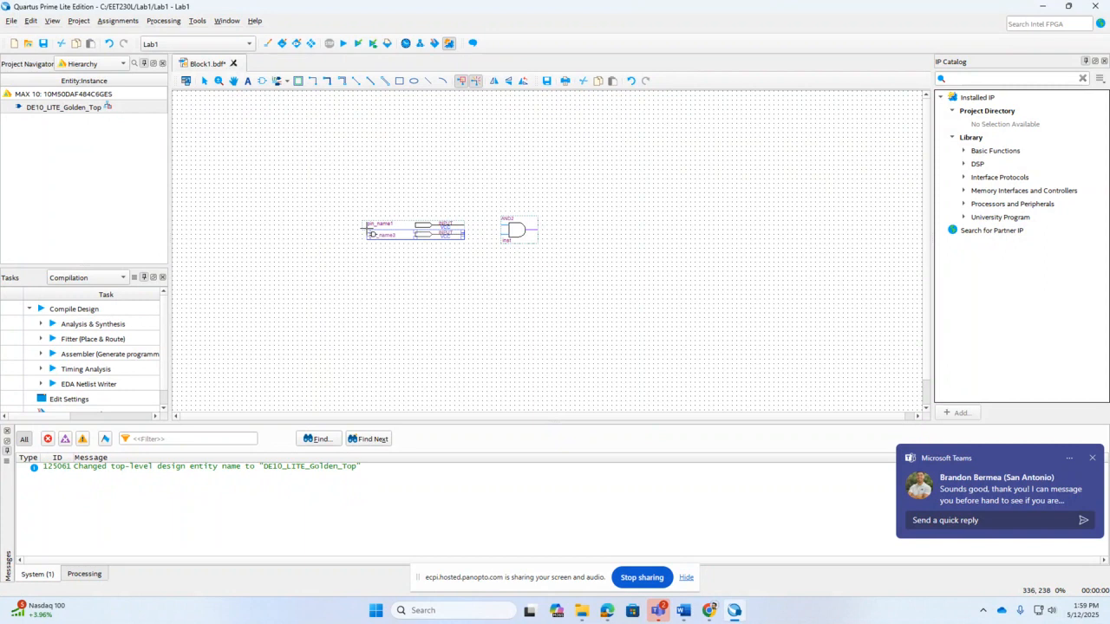
left_click(1094, 459)
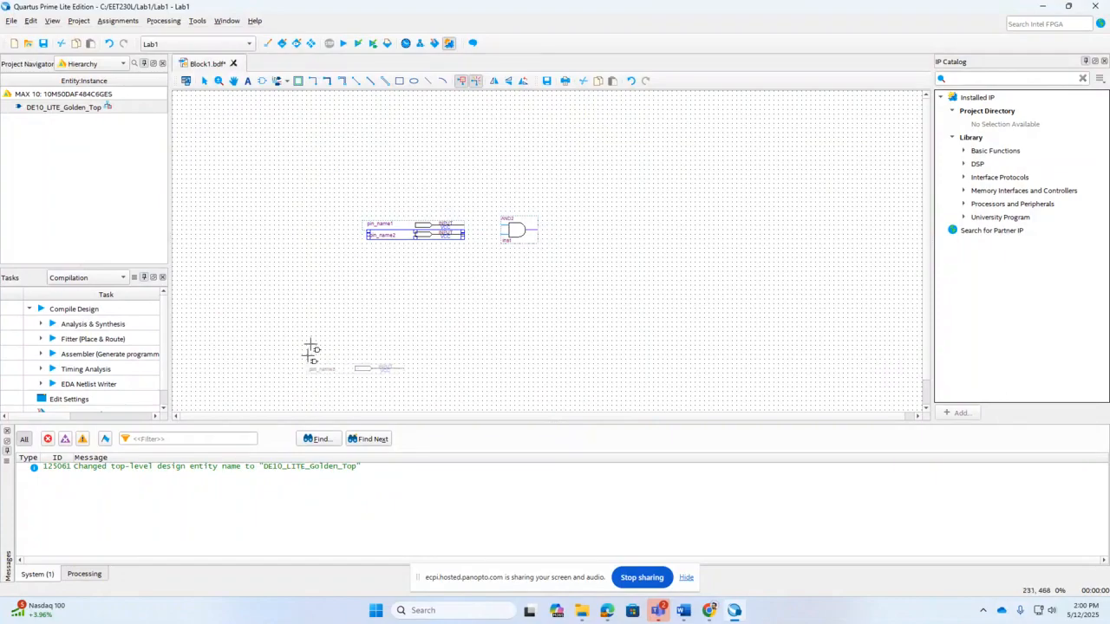
left_click(373, 234)
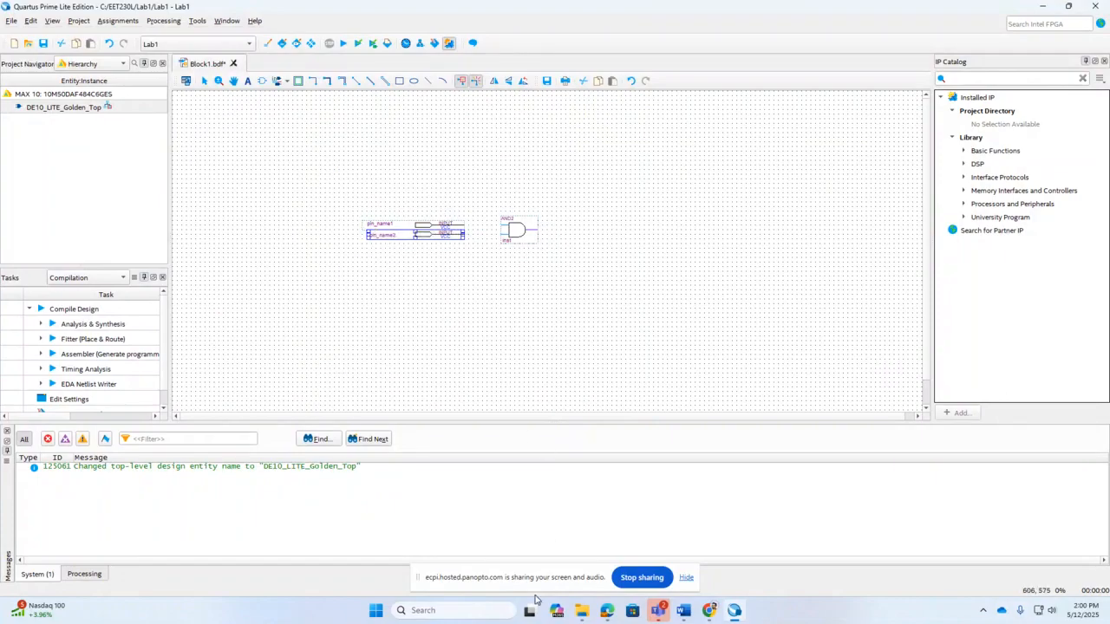
key("Escape")
- Rename the upper input pin to A
right_click(387, 226)
key("Escape")
double_click(387, 224)
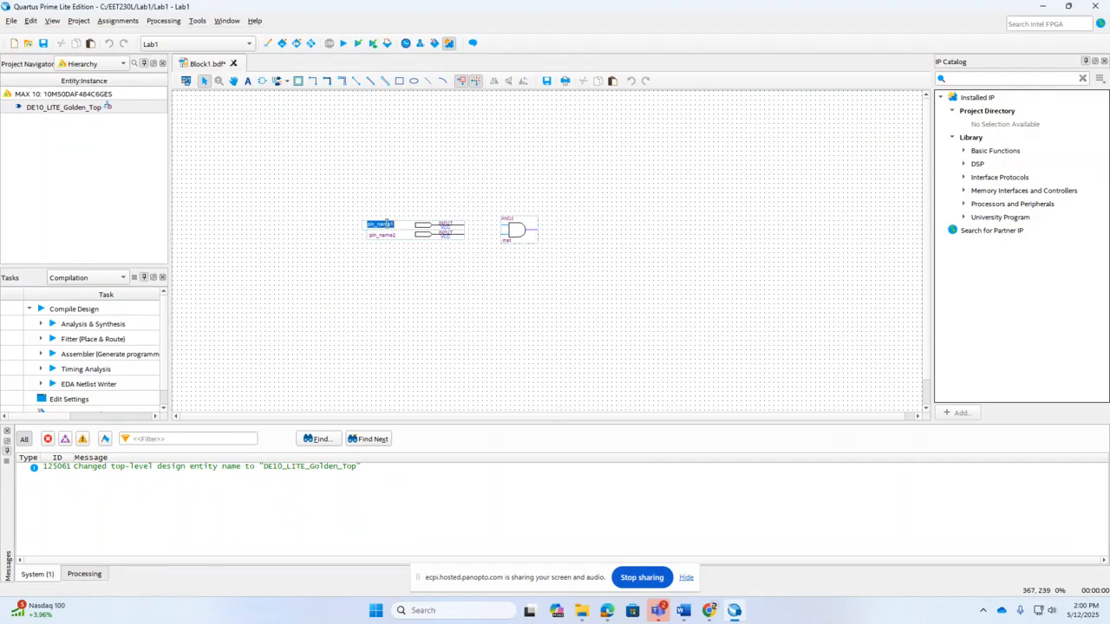
type("A")
- Set the lower input pin's name to B in its pin properties
right_click(385, 236)
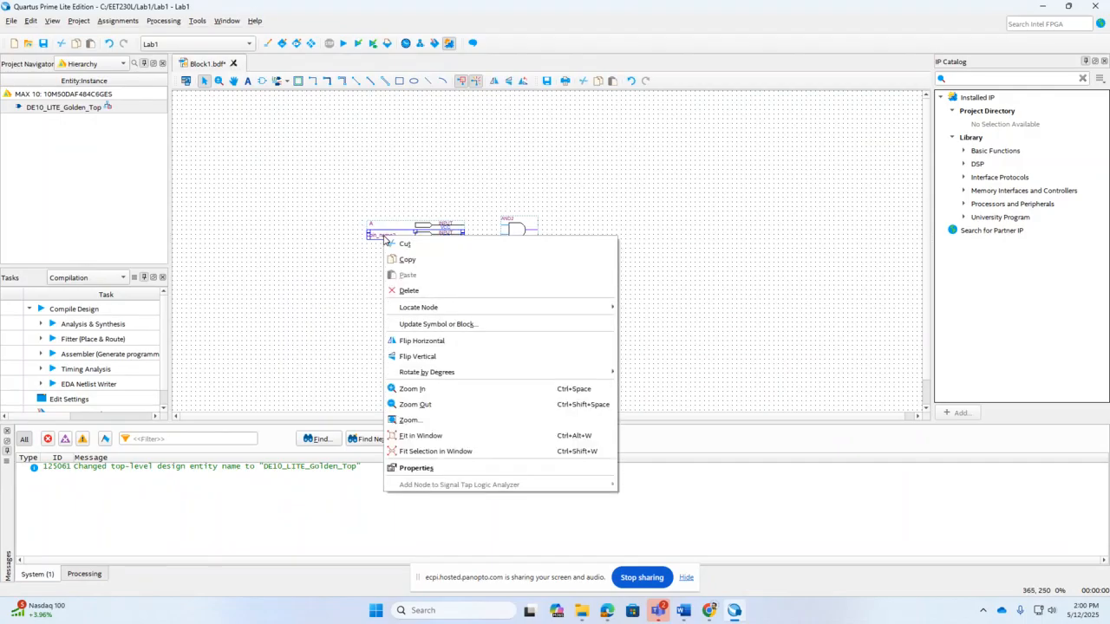
left_click(406, 471)
left_click_drag(496, 254, 427, 258)
type("B")
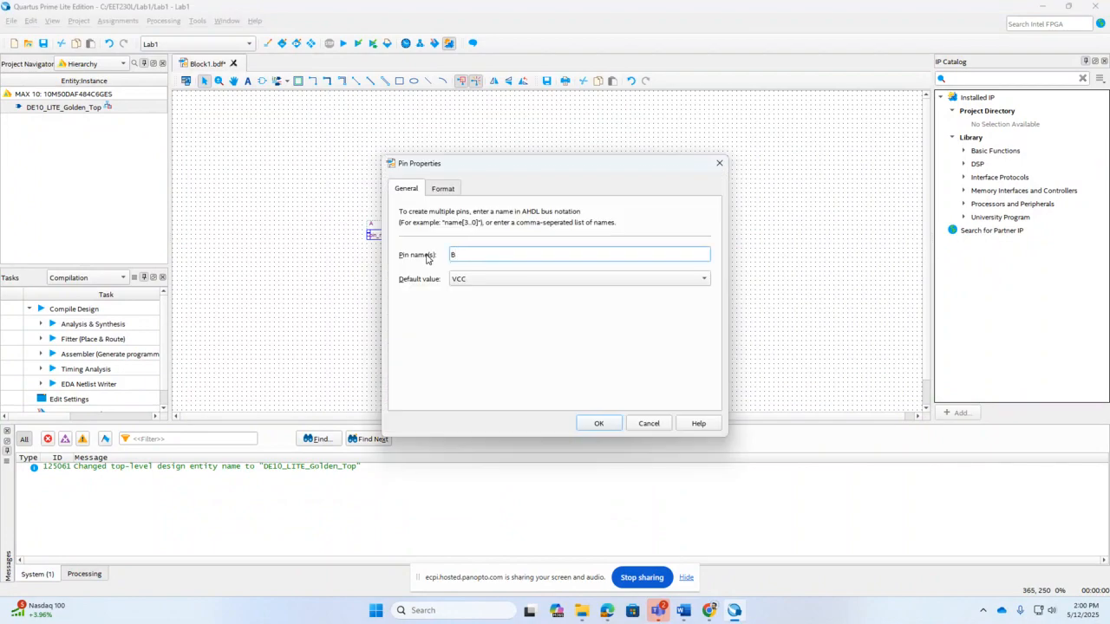
left_click(601, 424)
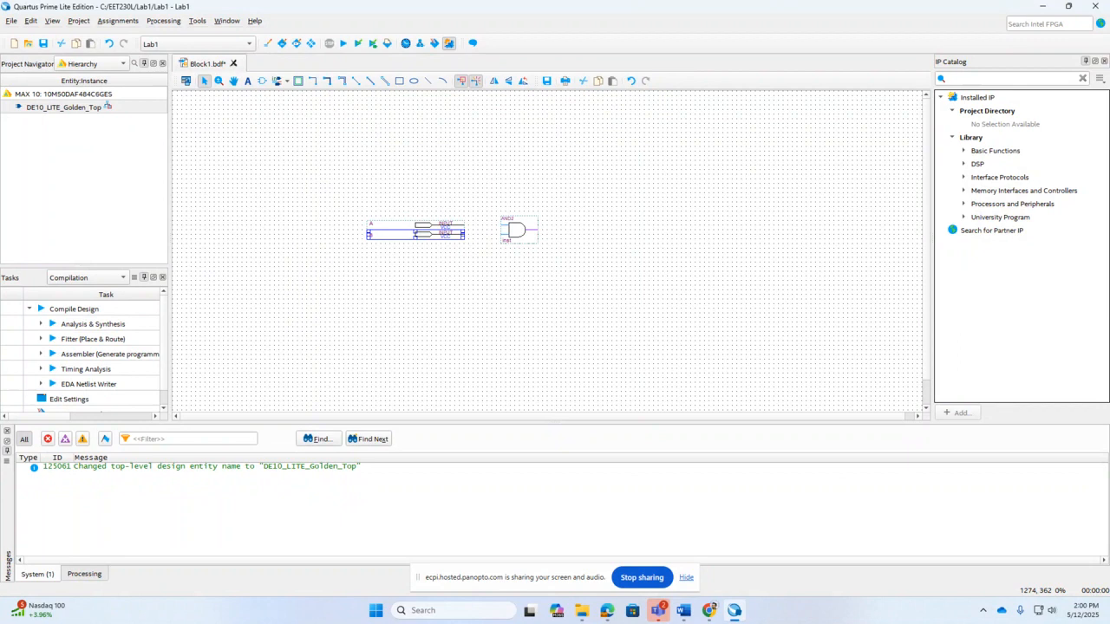
- Place one output pin after the AND gate, level with its output
left_click(287, 82)
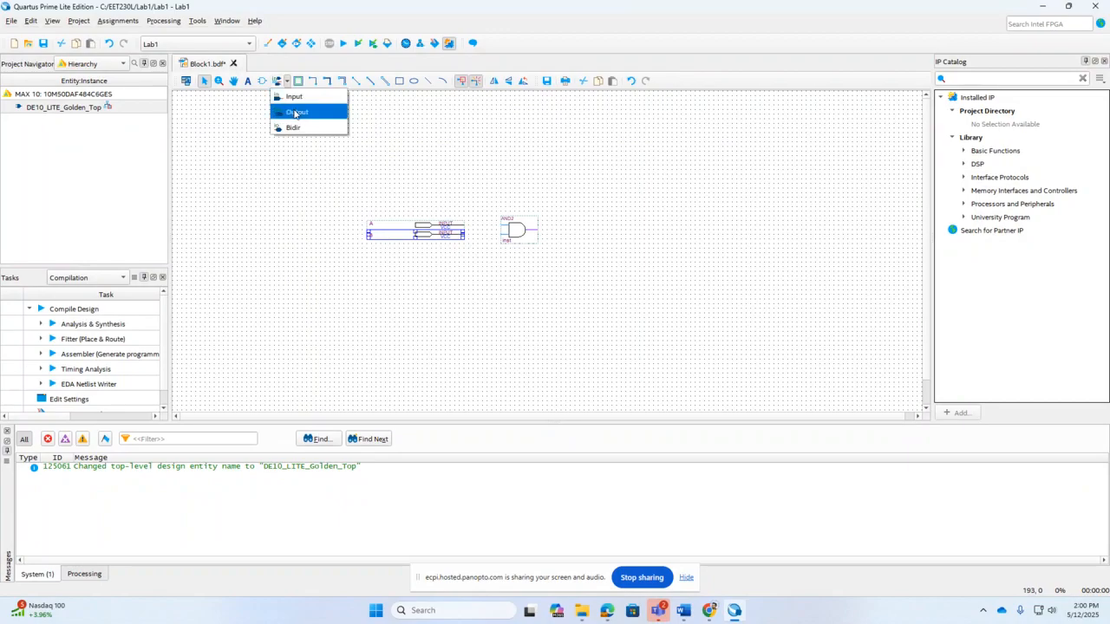
left_click(296, 112)
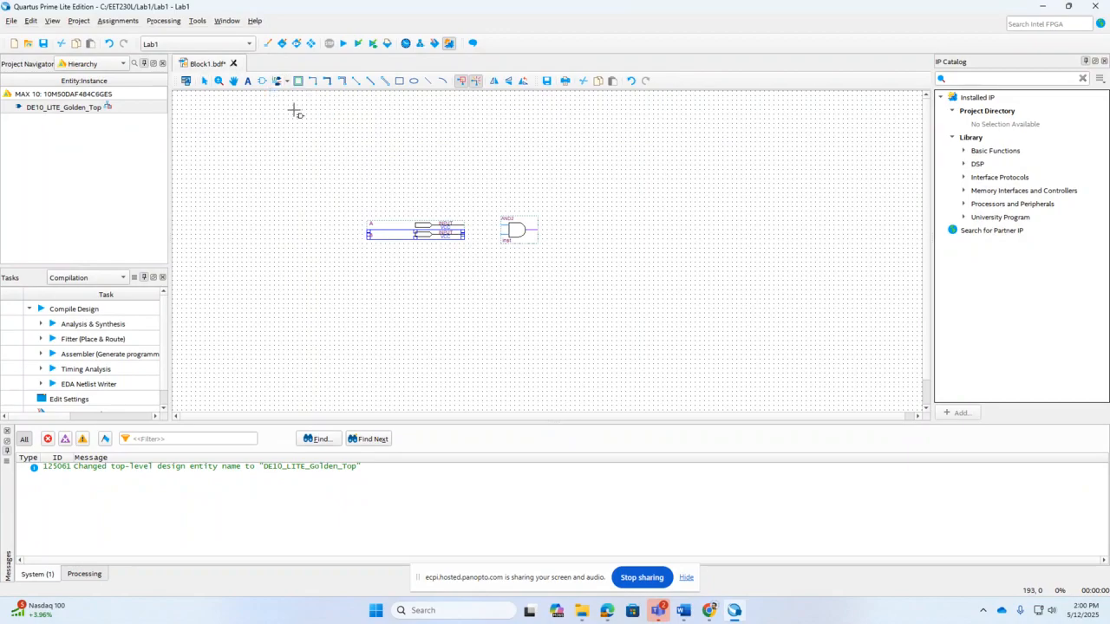
left_click(569, 222)
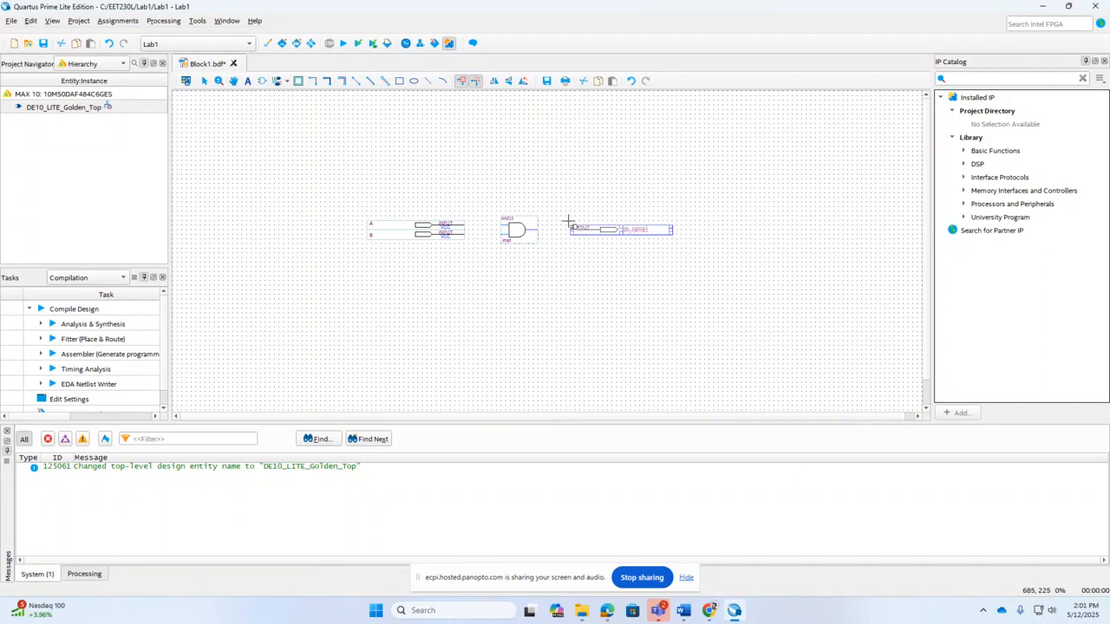
key("Escape")
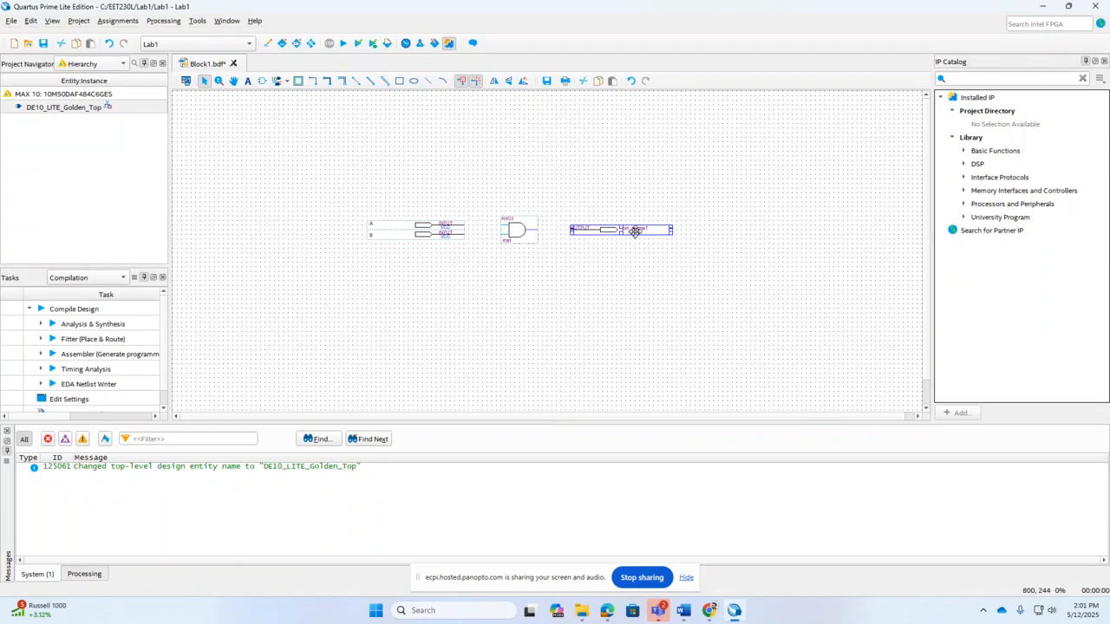
- Set the output pin's name to X in its pin properties
right_click(638, 232)
left_click(639, 233)
right_click(639, 233)
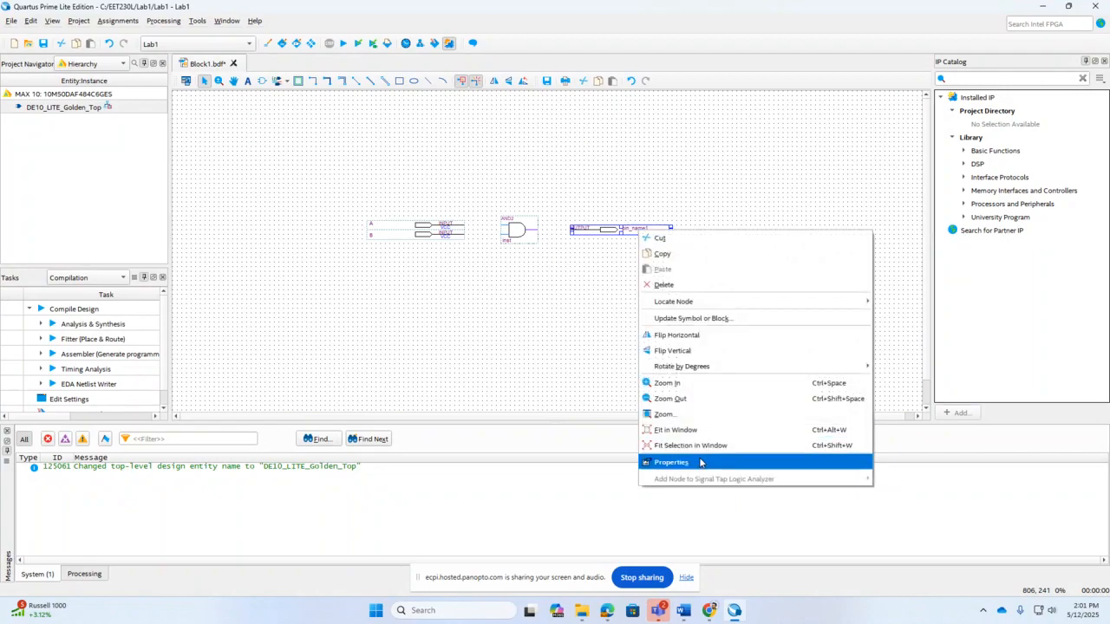
left_click(698, 463)
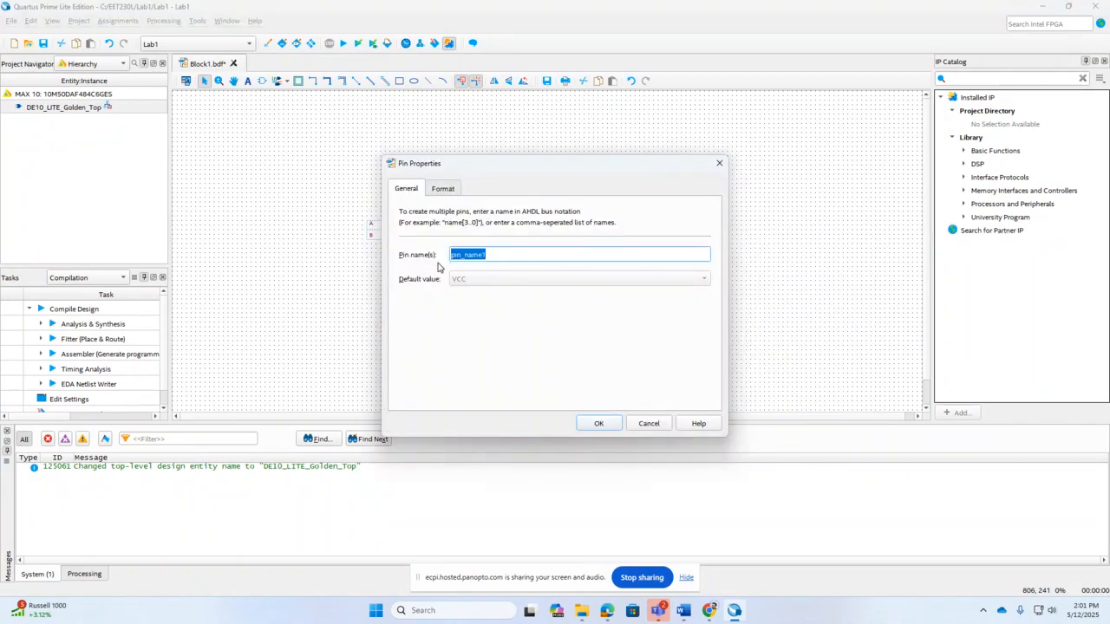
type("X")
left_click(599, 425)
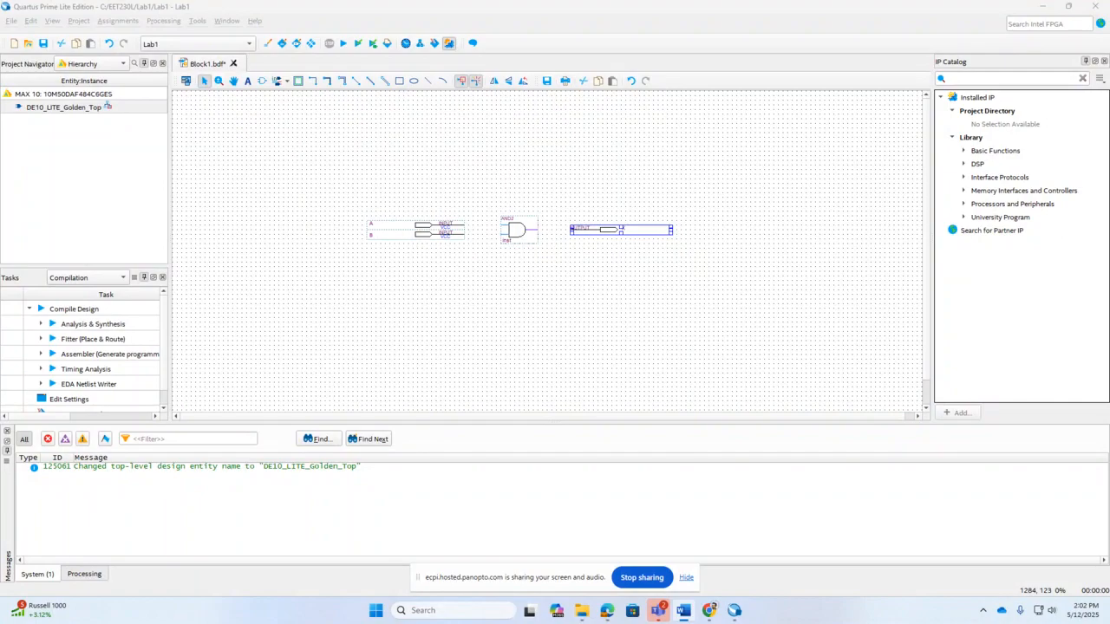
- Wire input pins A and B to the AND gate's two inputs, and the gate's output to pin X, using orthogonal node lines
left_click(315, 81)
left_click(314, 82)
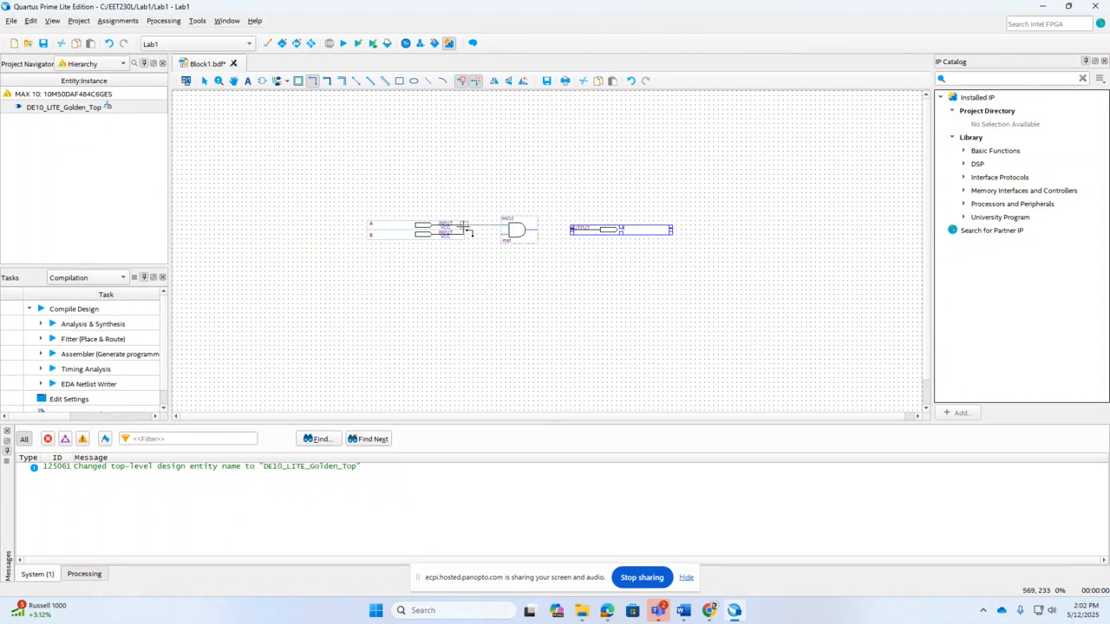
left_click_drag(465, 226, 500, 225)
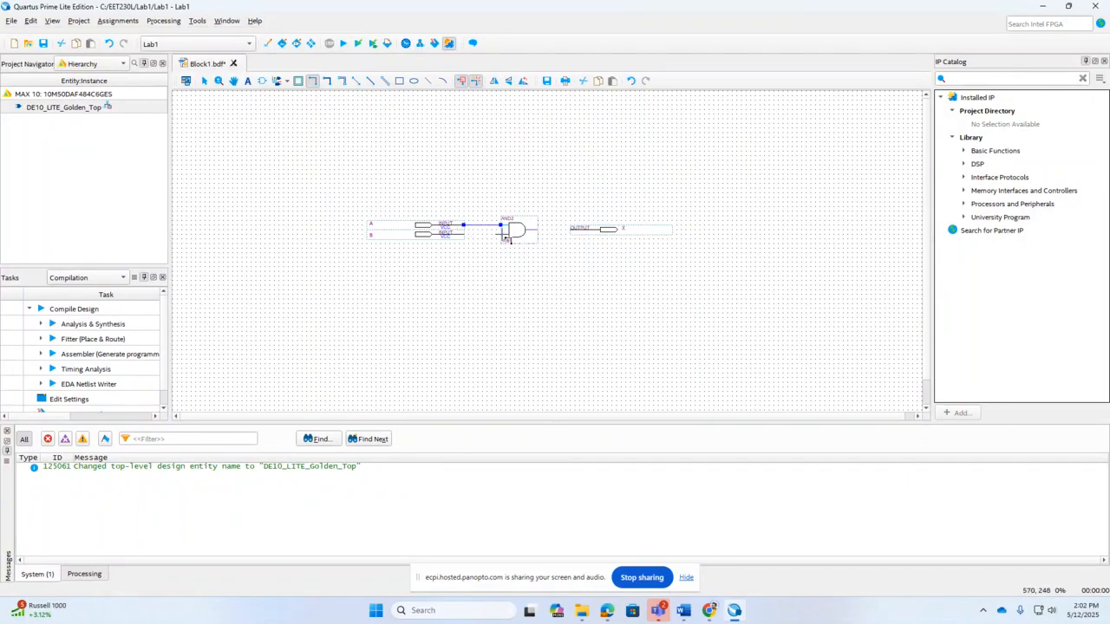
left_click_drag(505, 237, 464, 234)
left_click_drag(539, 229, 569, 229)
left_click(11, 22)
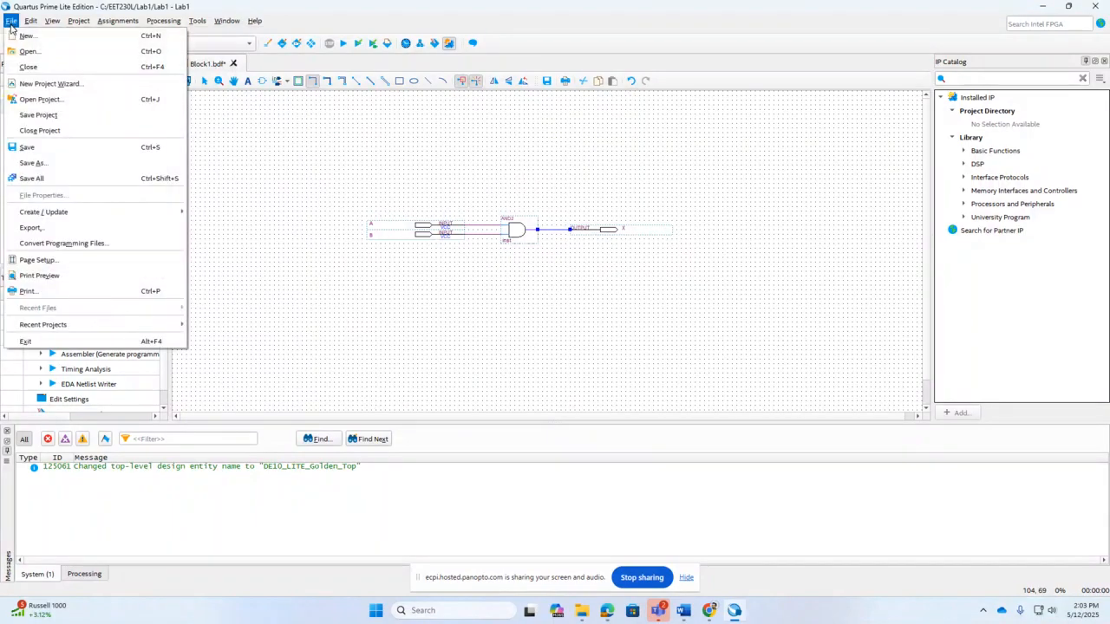
left_click(33, 163)
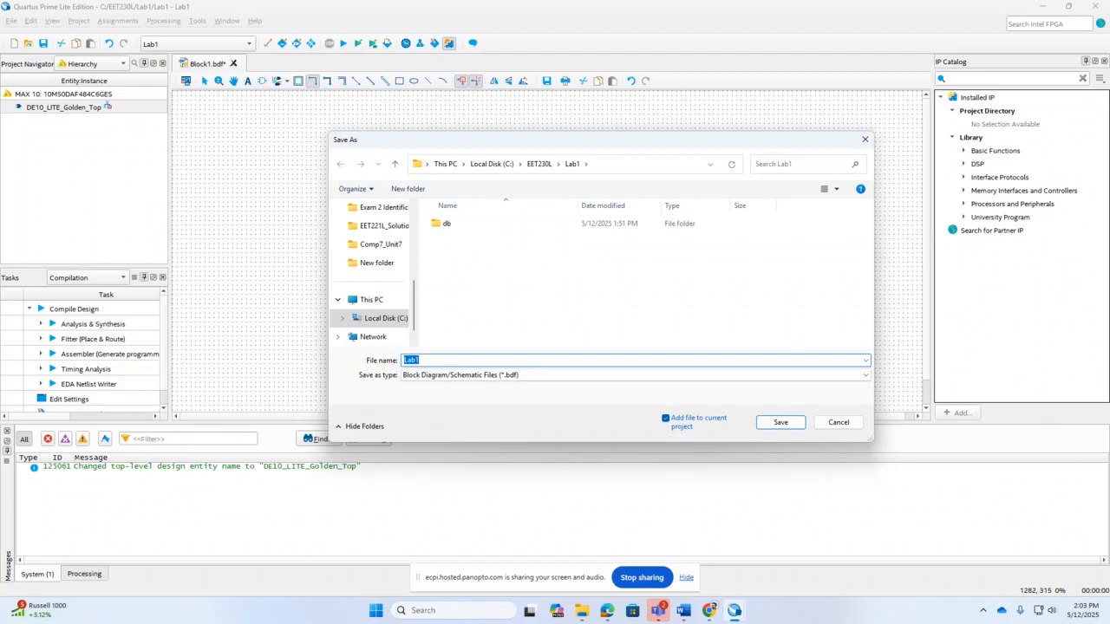
left_click(837, 422)
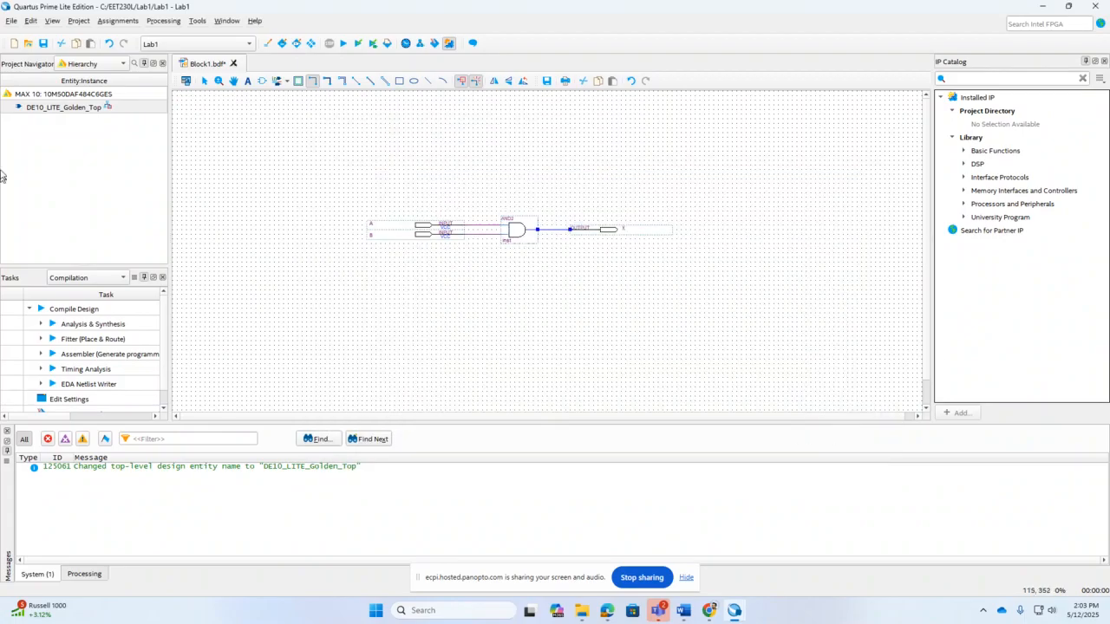
- Save the schematic as the Block Diagram/Schematic file Lab1 in the EET230L\Lab1 folder, adding it to the current project
left_click(11, 20)
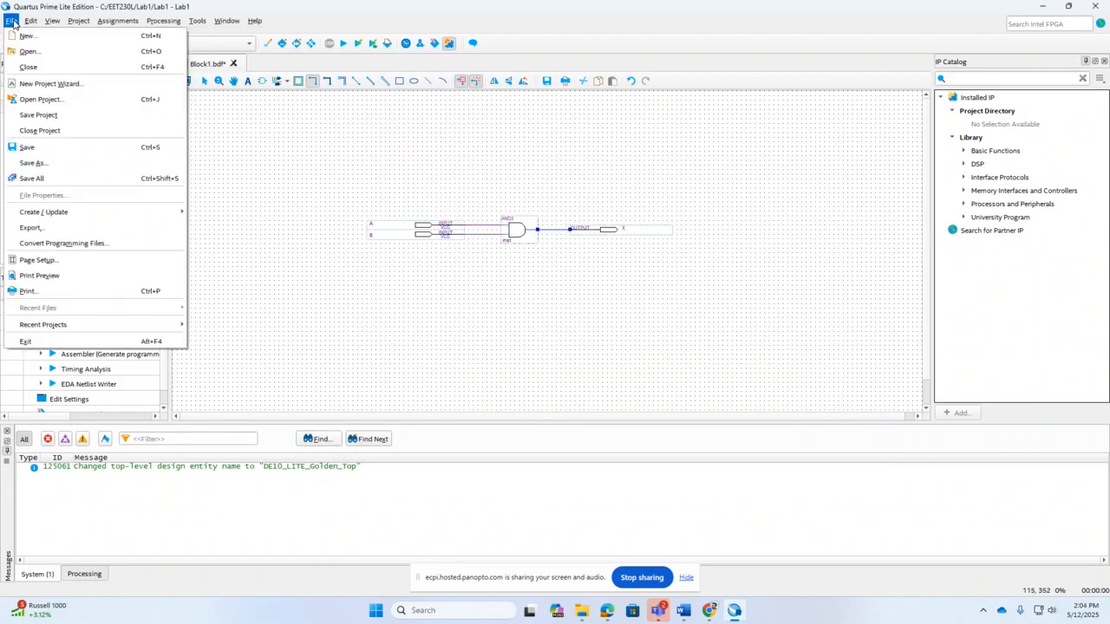
left_click(41, 147)
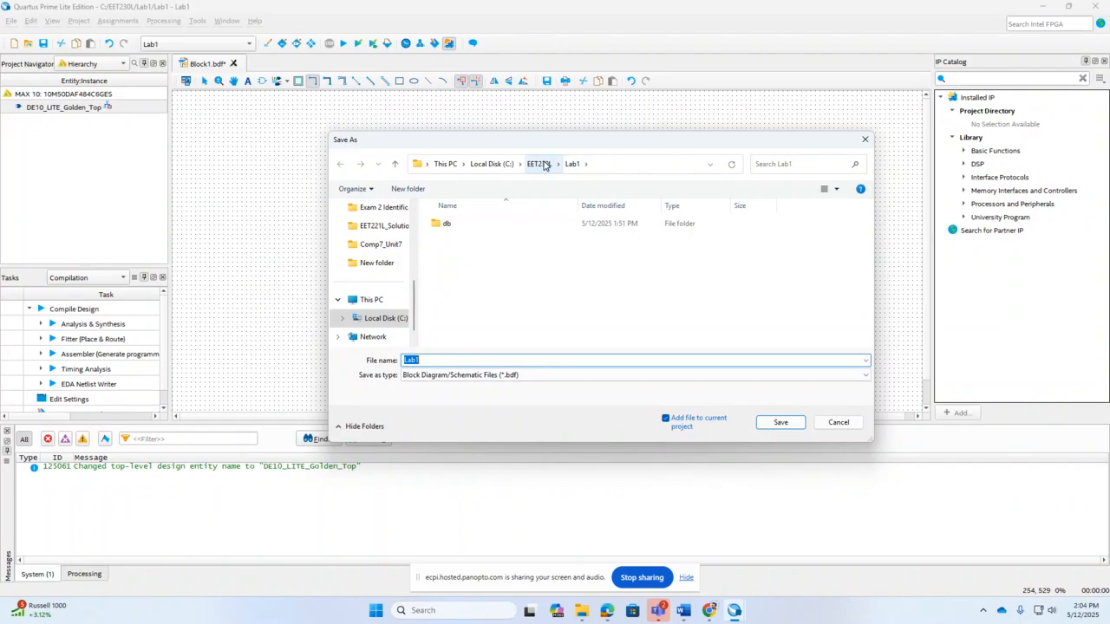
left_click(783, 423)
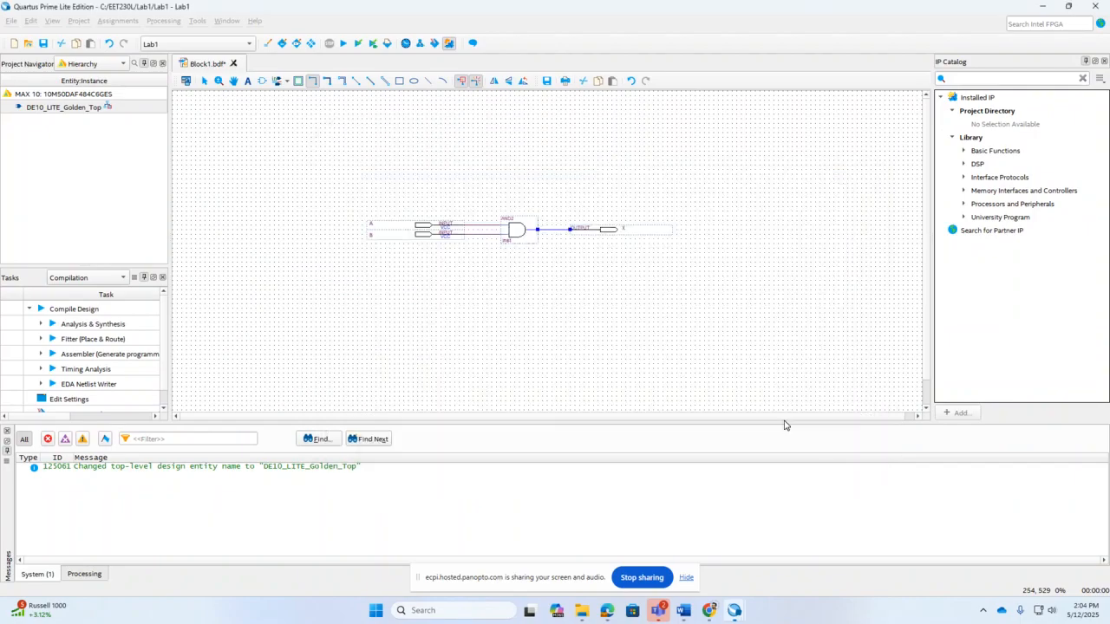